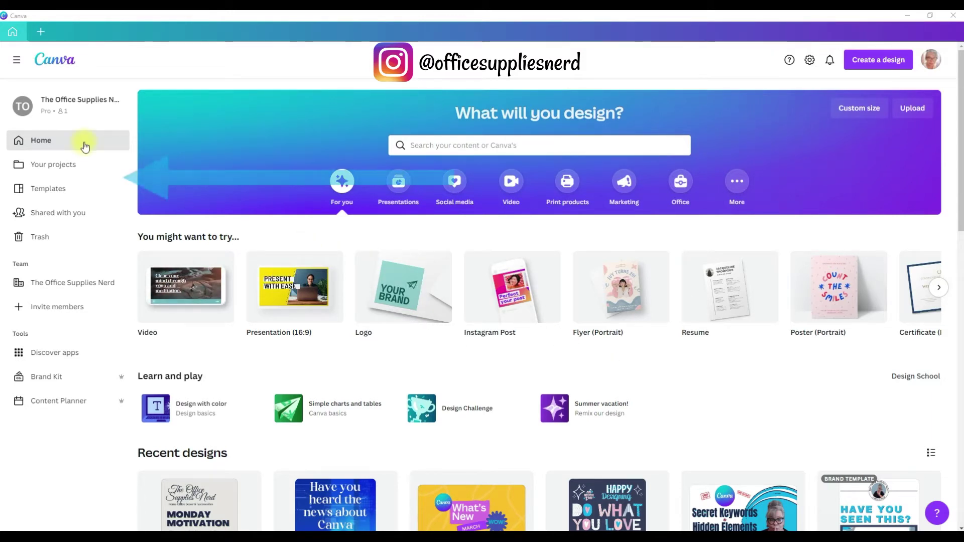
Open the Content Planner to show the July 2022 calendar of observances and scheduled posts.
{"action": "left_click", "coordinate": [65, 409]}
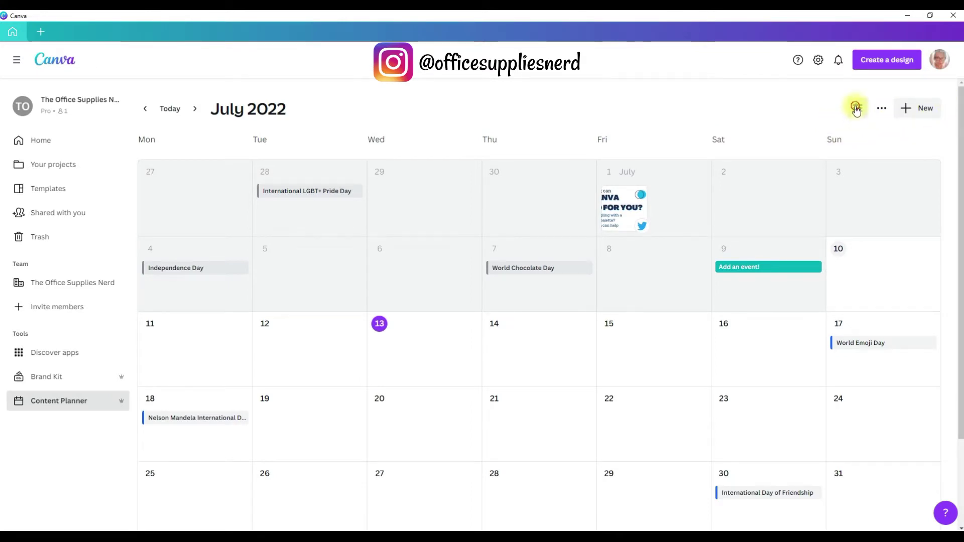
{"action": "left_click", "coordinate": [856, 108]}
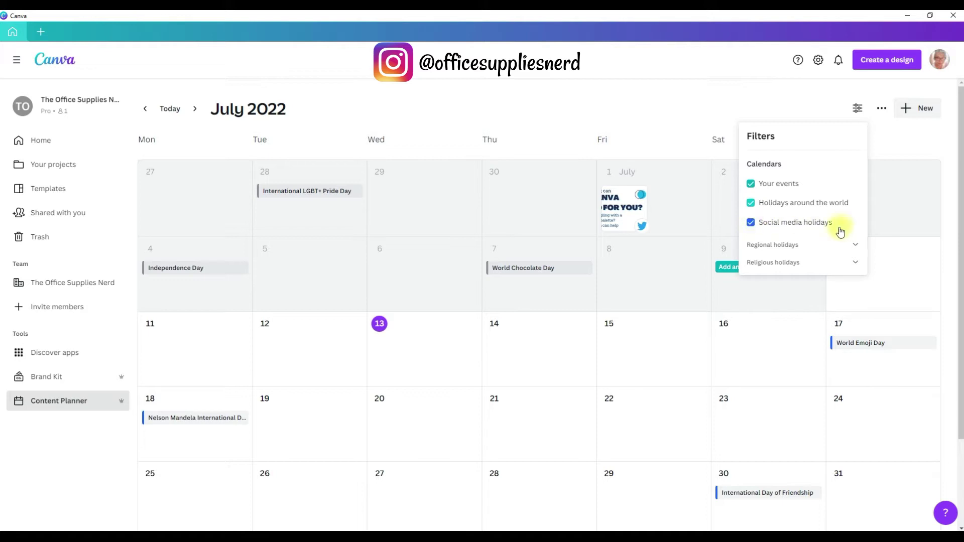
{"action": "left_click", "coordinate": [751, 224]}
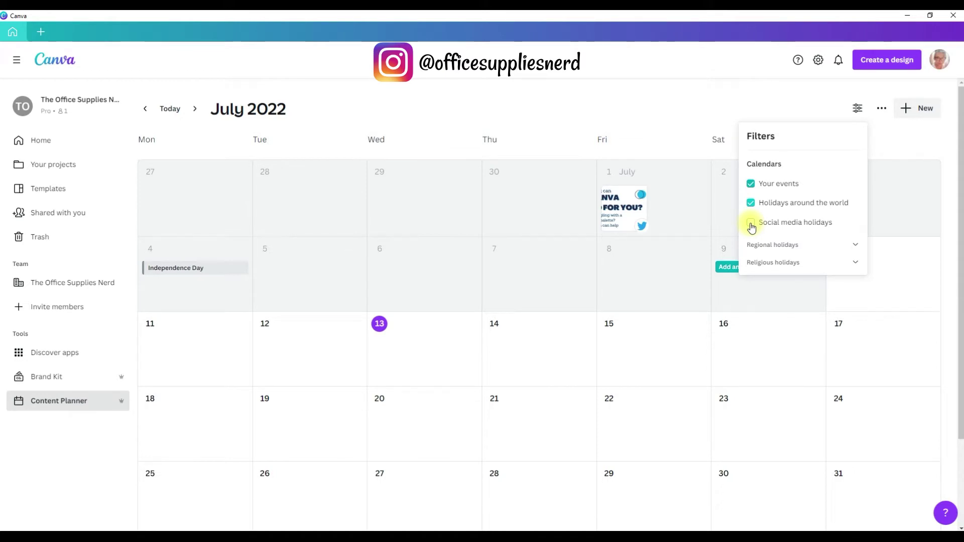
{"action": "left_click", "coordinate": [752, 224]}
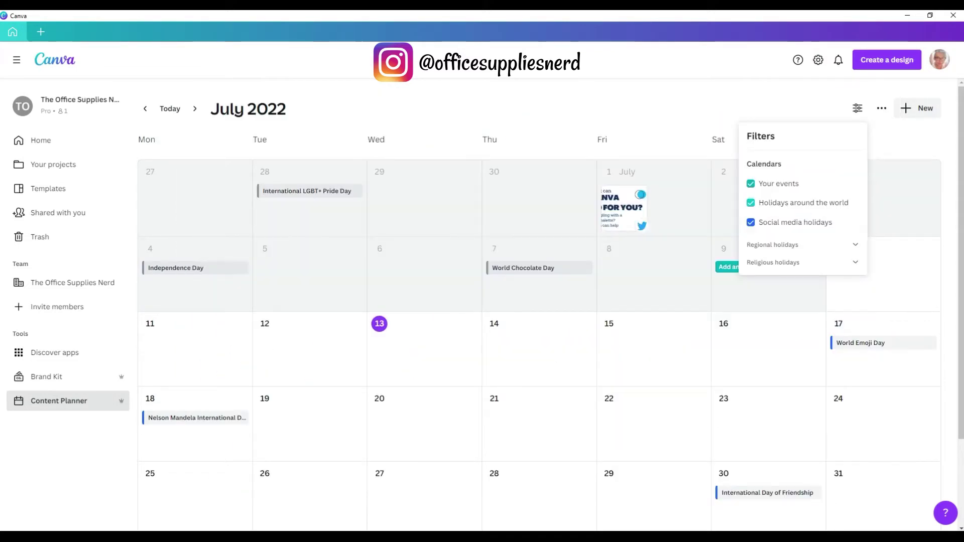
{"action": "left_click", "coordinate": [751, 225]}
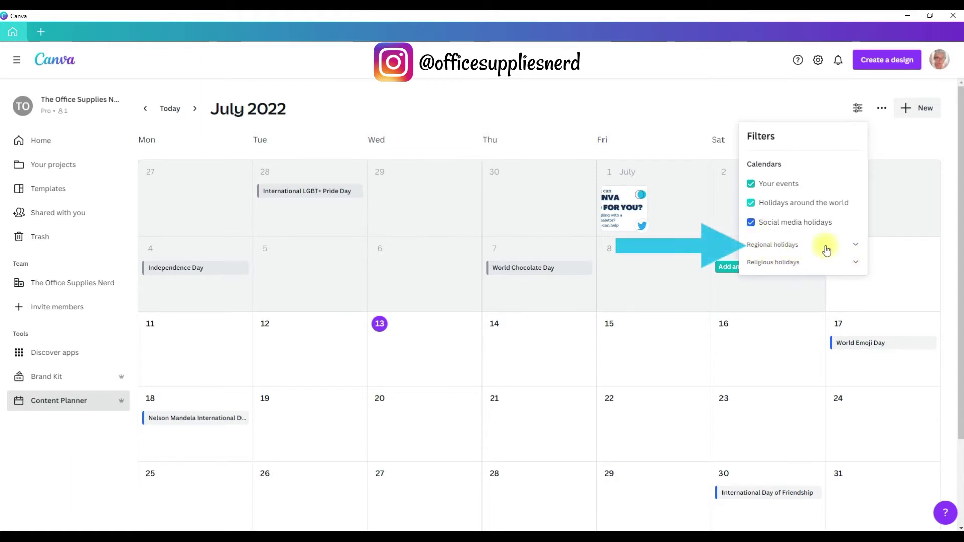
{"action": "left_click", "coordinate": [858, 247]}
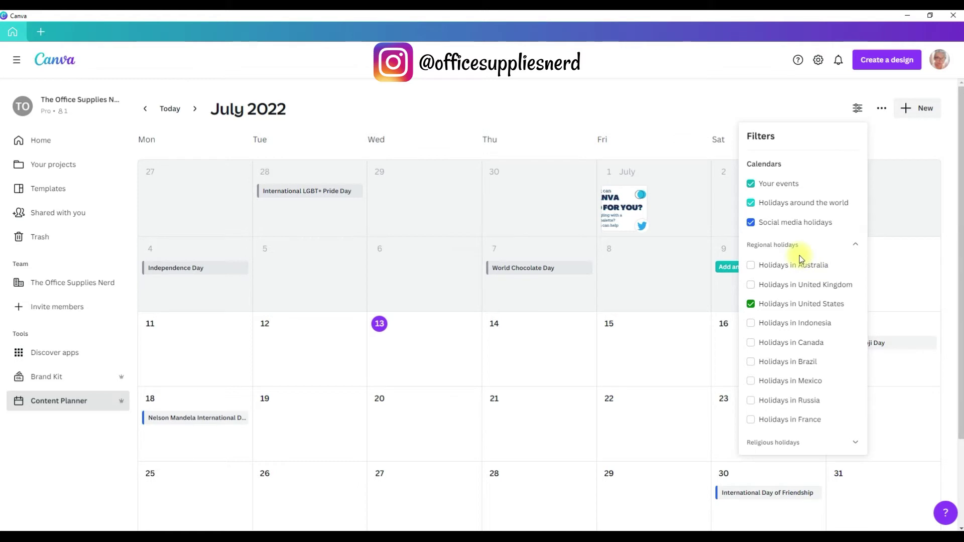
{"action": "left_click", "coordinate": [855, 446]}
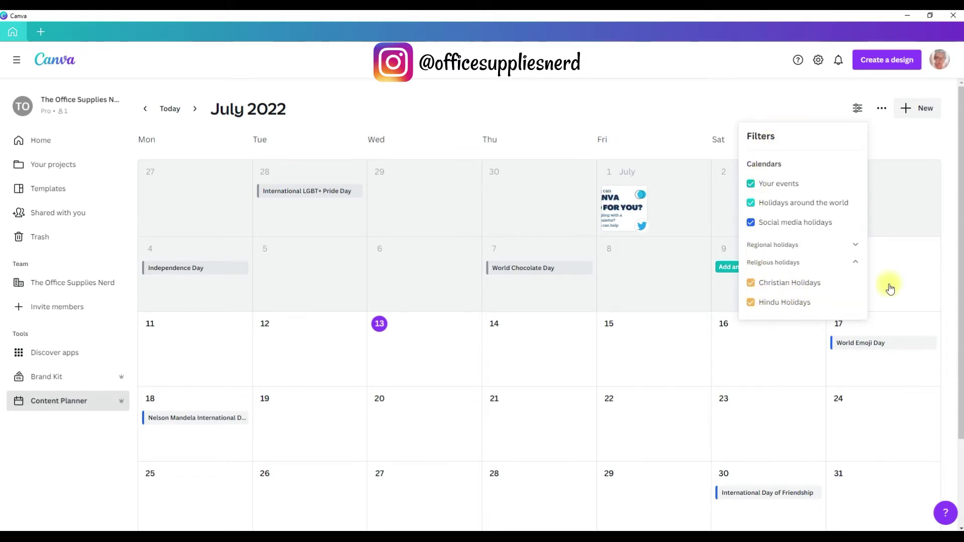
{"action": "left_click", "coordinate": [703, 99]}
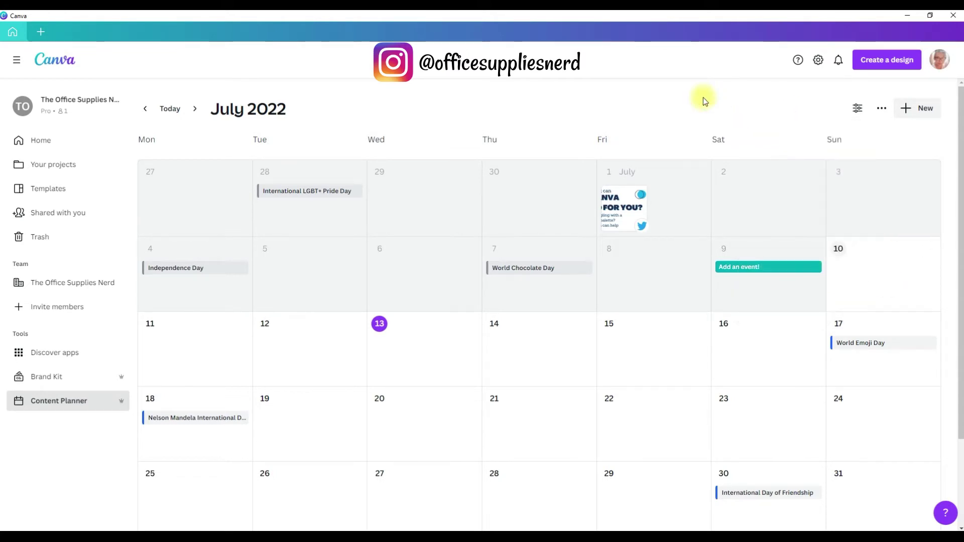
Begin connecting a Pinterest account to the calendar through the social account options.
{"action": "left_click", "coordinate": [882, 109]}
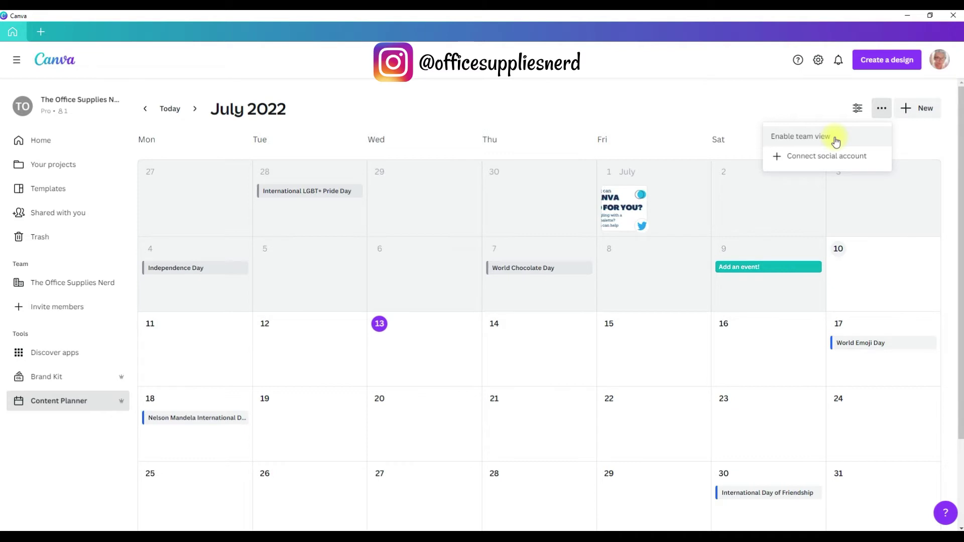
{"action": "left_click", "coordinate": [788, 158]}
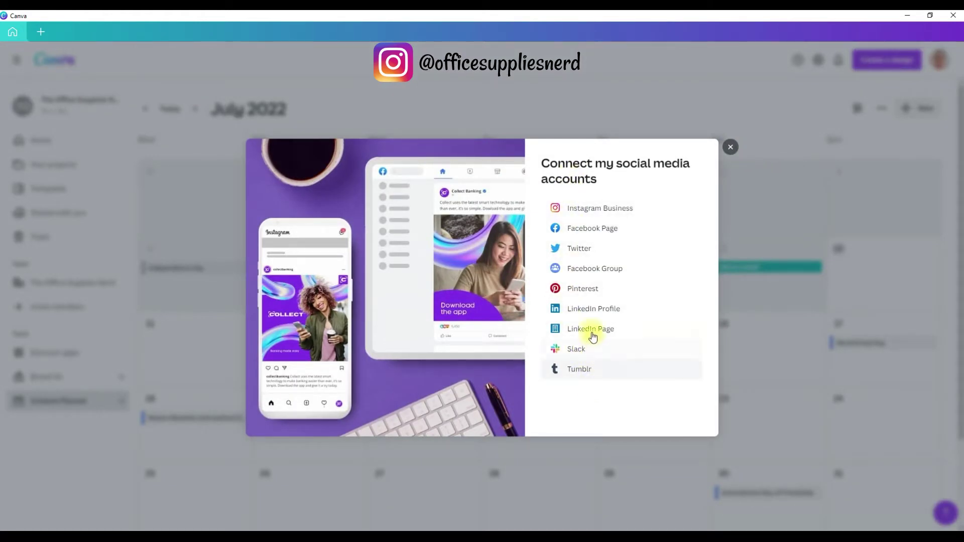
{"action": "left_click", "coordinate": [591, 289]}
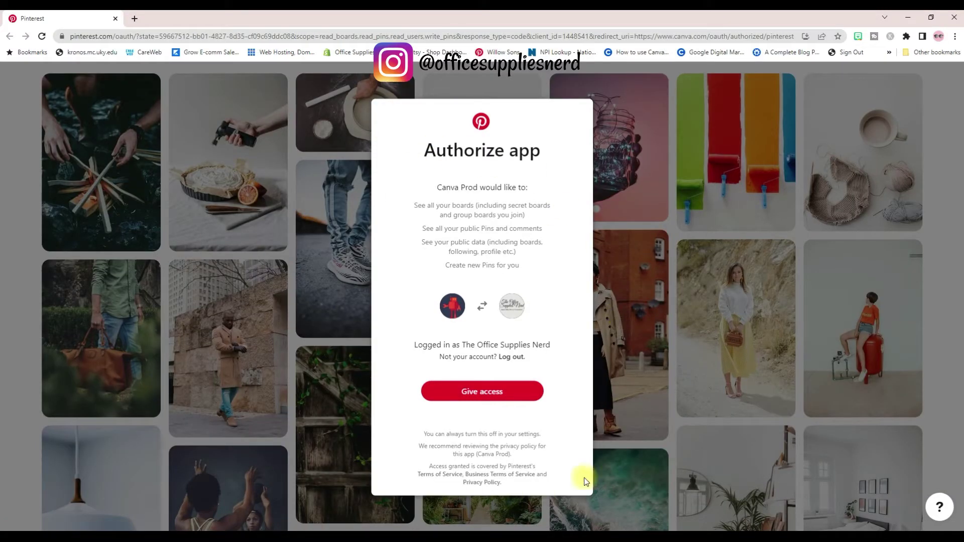
Grant Canva access to the Pinterest account's boards and pins.
{"action": "left_click", "coordinate": [471, 395]}
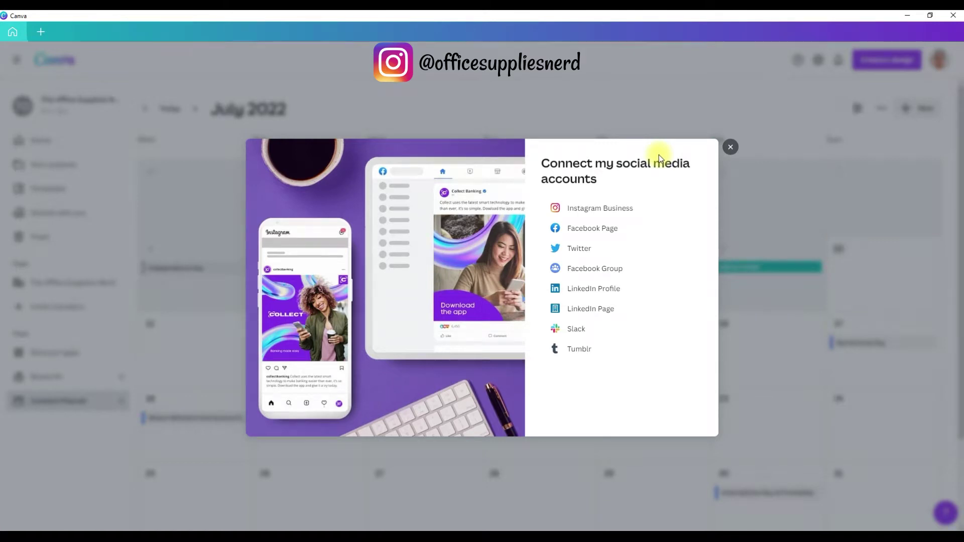
Close the social accounts window and toggle the Your events filter off and back on.
{"action": "left_click", "coordinate": [730, 147]}
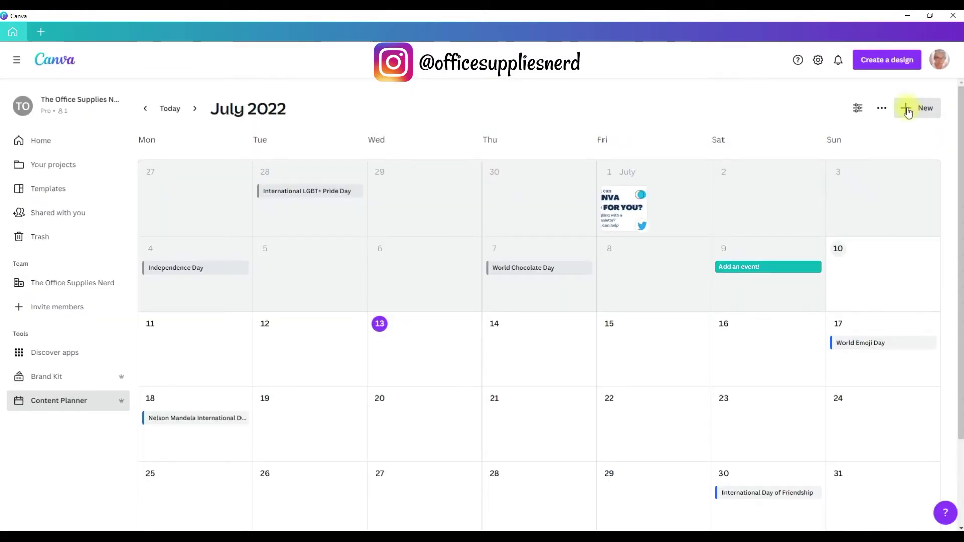
{"action": "left_click", "coordinate": [908, 112]}
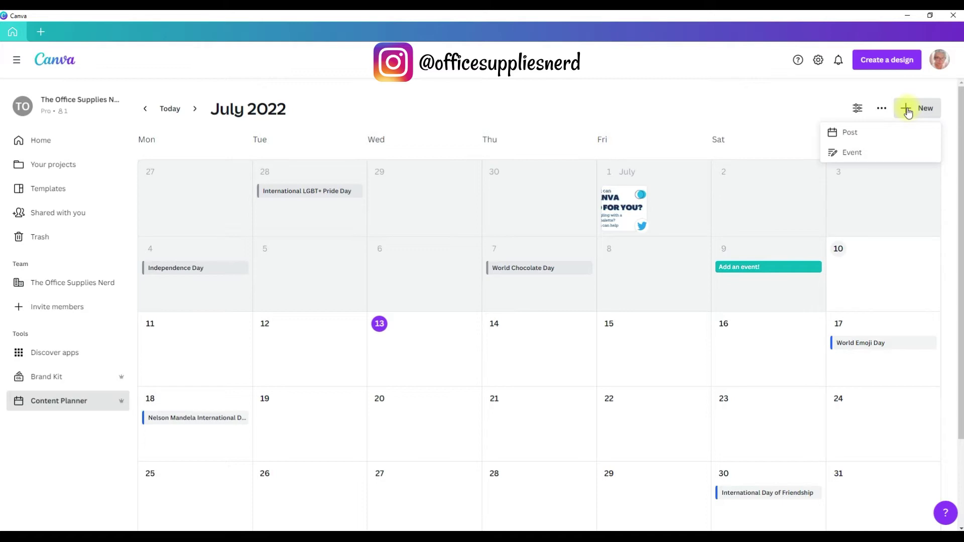
{"action": "left_click", "coordinate": [858, 108]}
{"action": "left_click", "coordinate": [752, 184]}
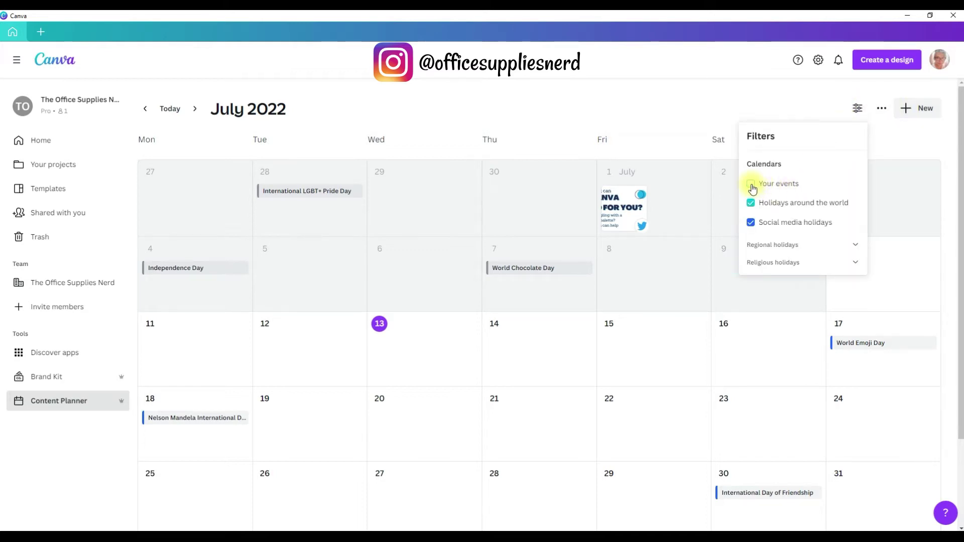
{"action": "left_click", "coordinate": [752, 185]}
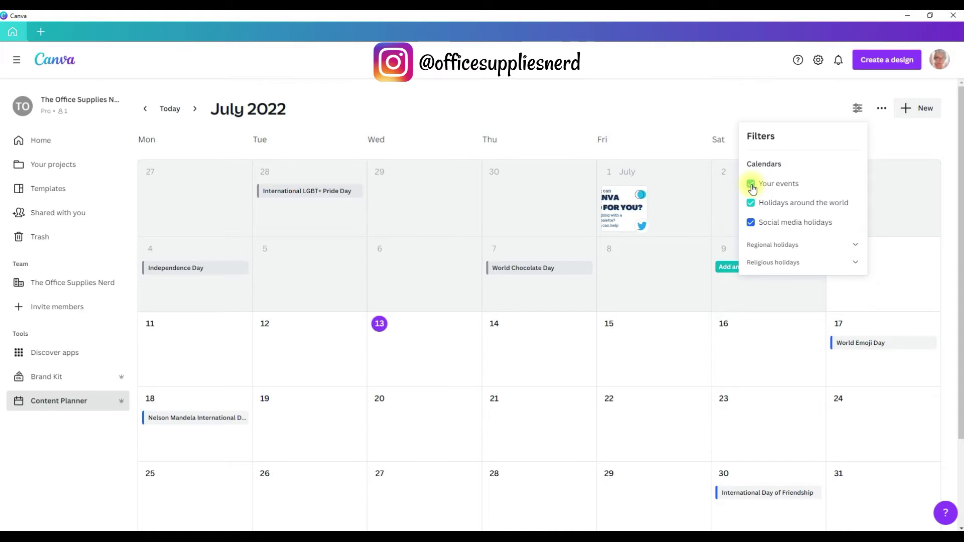
{"action": "left_click", "coordinate": [776, 267]}
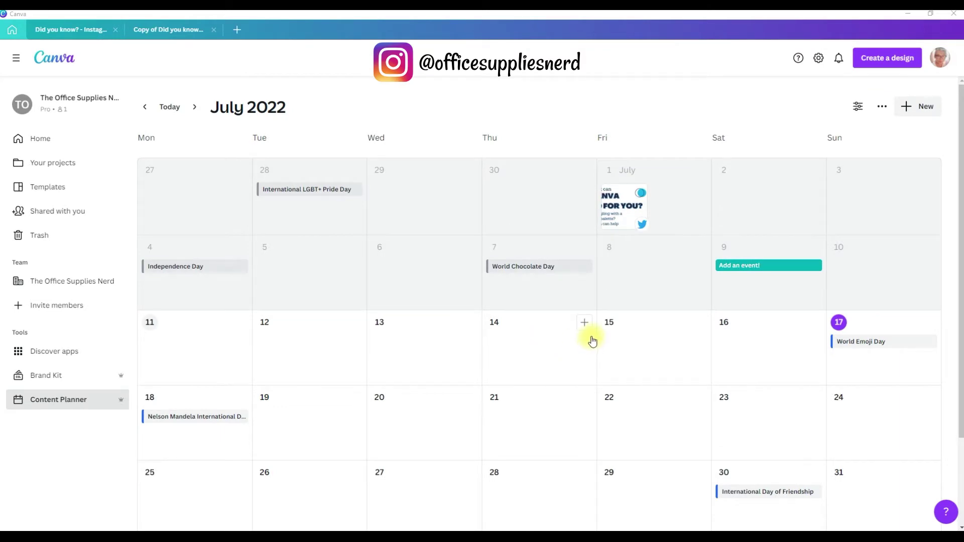
Add a new calendar event titled 'title' on July 14.
{"action": "left_click", "coordinate": [906, 109]}
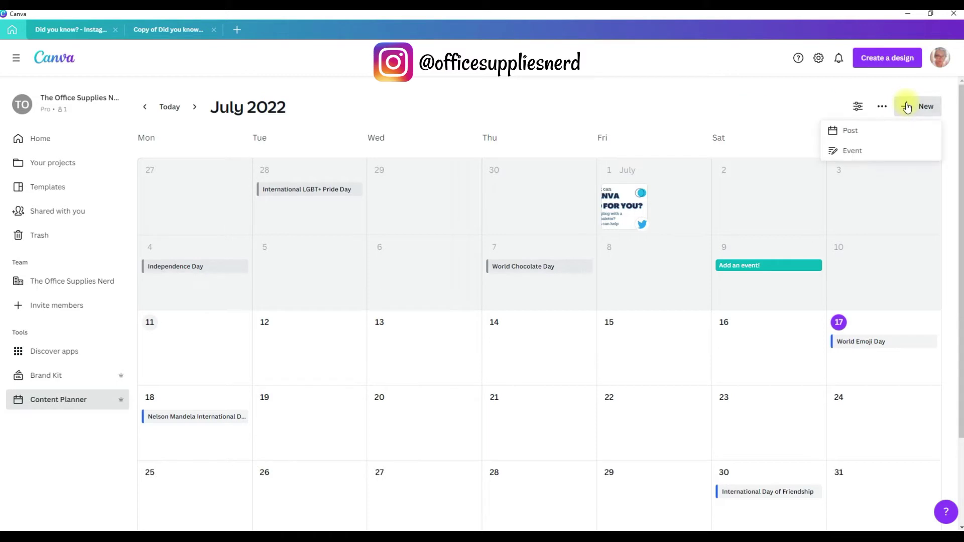
{"action": "left_click", "coordinate": [851, 152]}
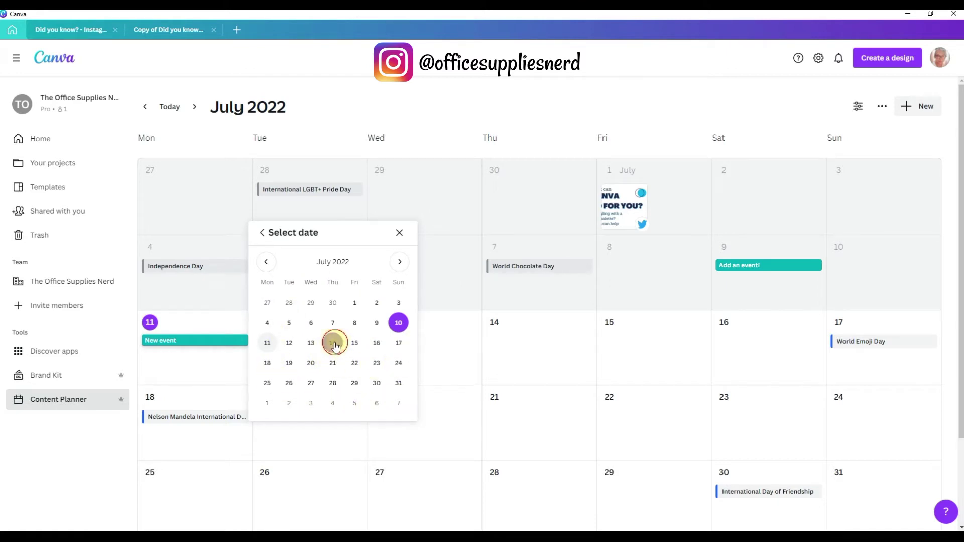
{"action": "left_click", "coordinate": [333, 343]}
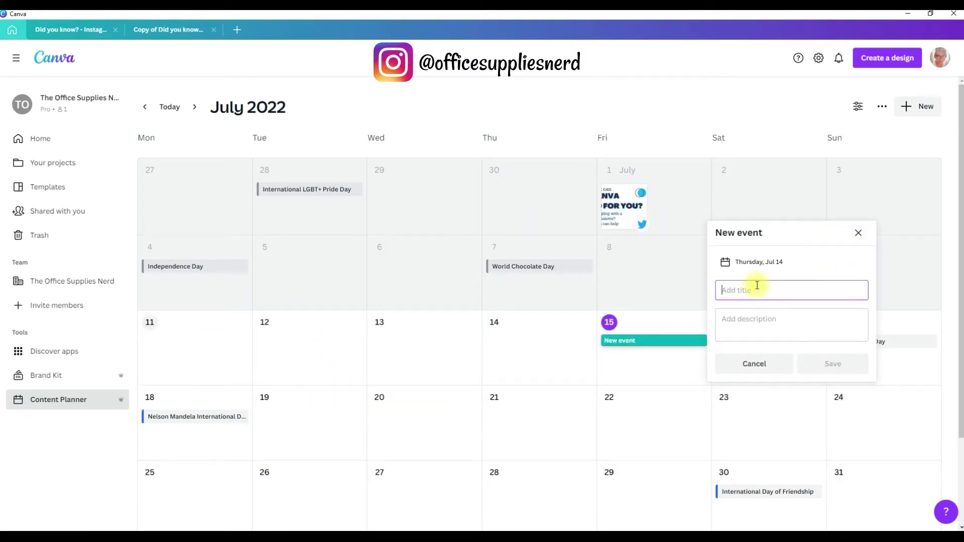
{"action": "type", "text": "title"}
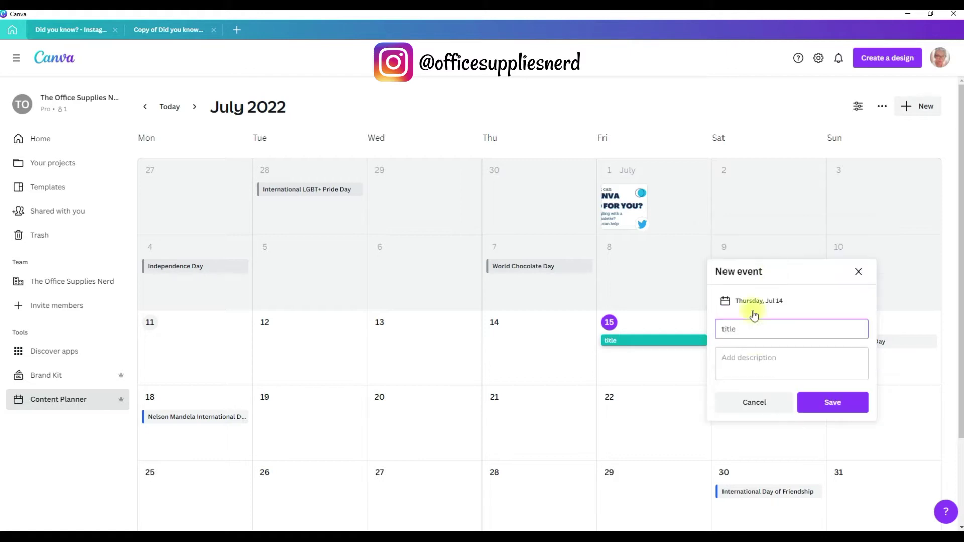
{"action": "left_click", "coordinate": [821, 405]}
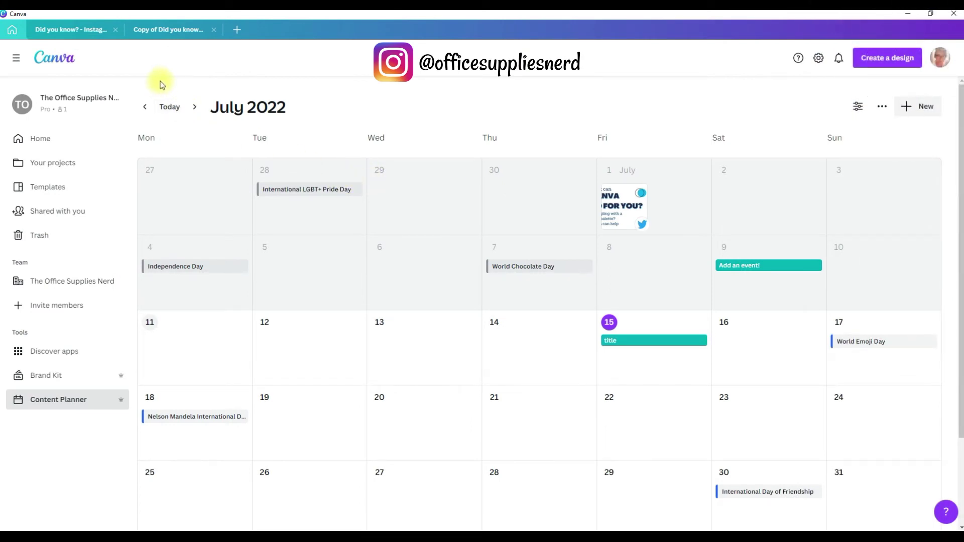
Switch to the World Emoji Day copy and open its Schedule date picker from the share options.
{"action": "left_click", "coordinate": [167, 30]}
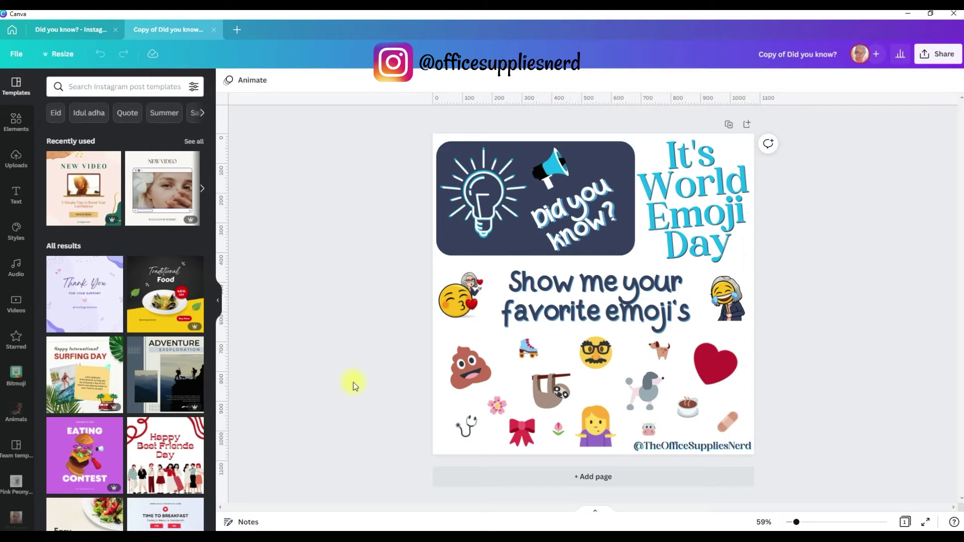
{"action": "left_click", "coordinate": [926, 55]}
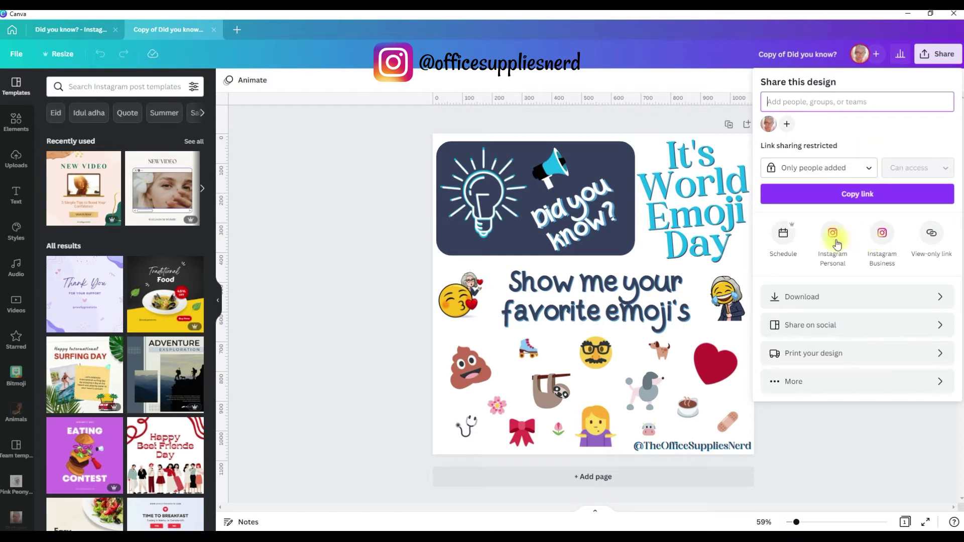
{"action": "left_click", "coordinate": [783, 236]}
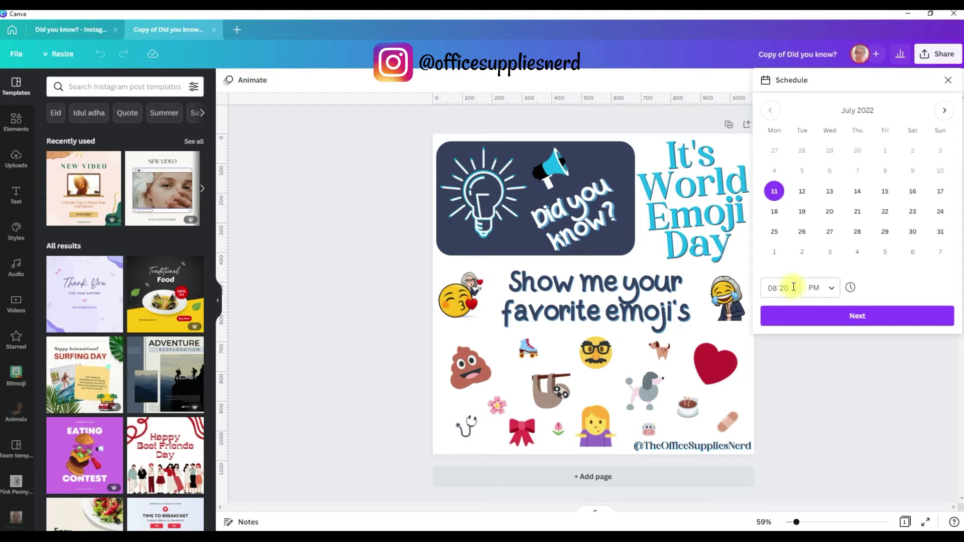
{"action": "left_click", "coordinate": [935, 54]}
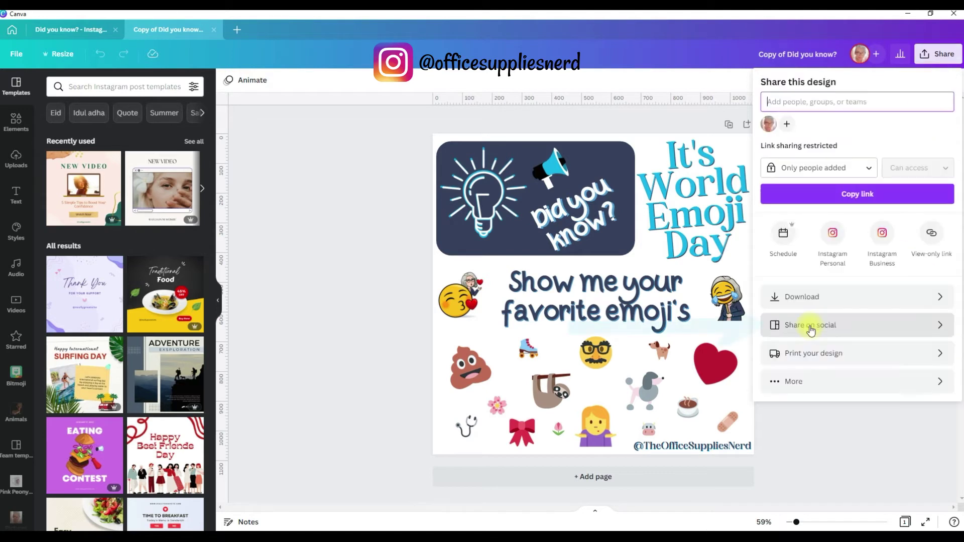
{"action": "left_click", "coordinate": [936, 324]}
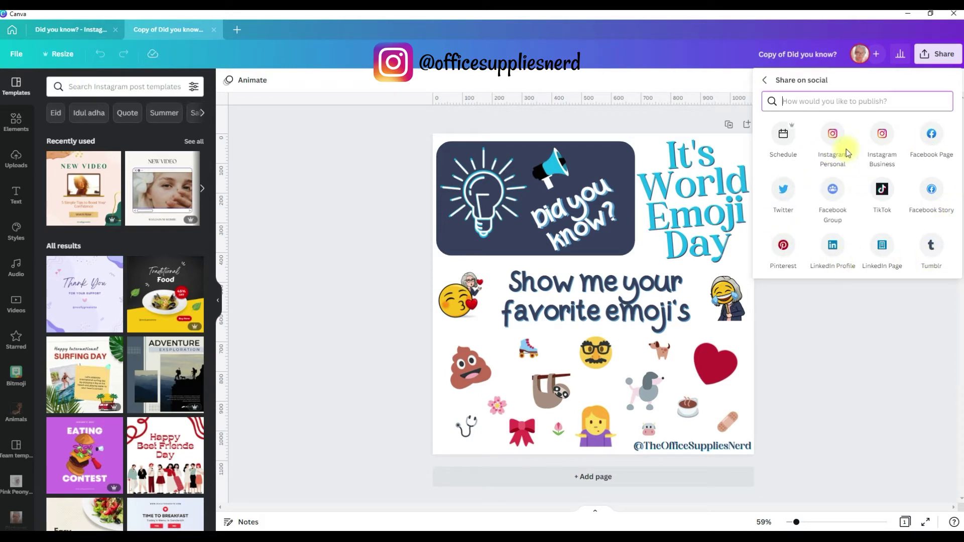
{"action": "left_click", "coordinate": [783, 134]}
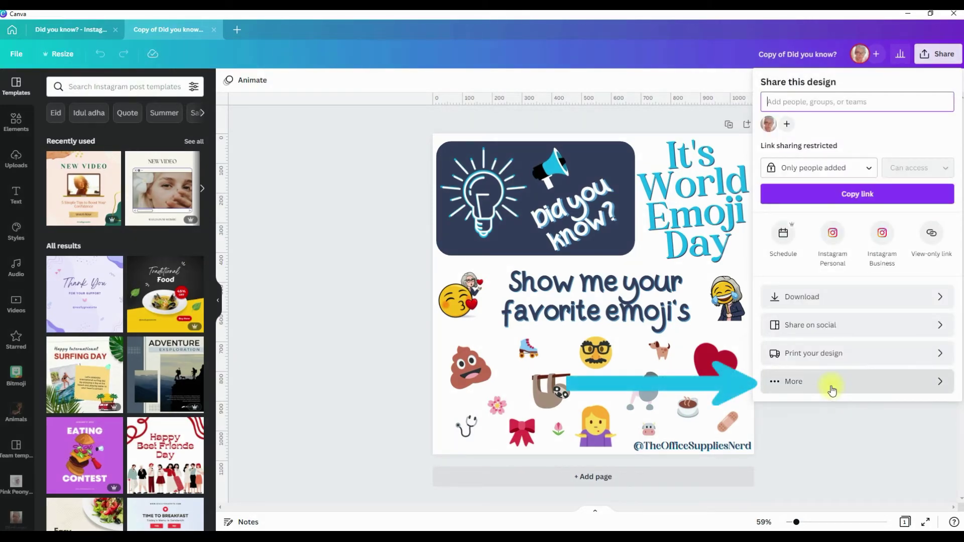
{"action": "left_click", "coordinate": [829, 387]}
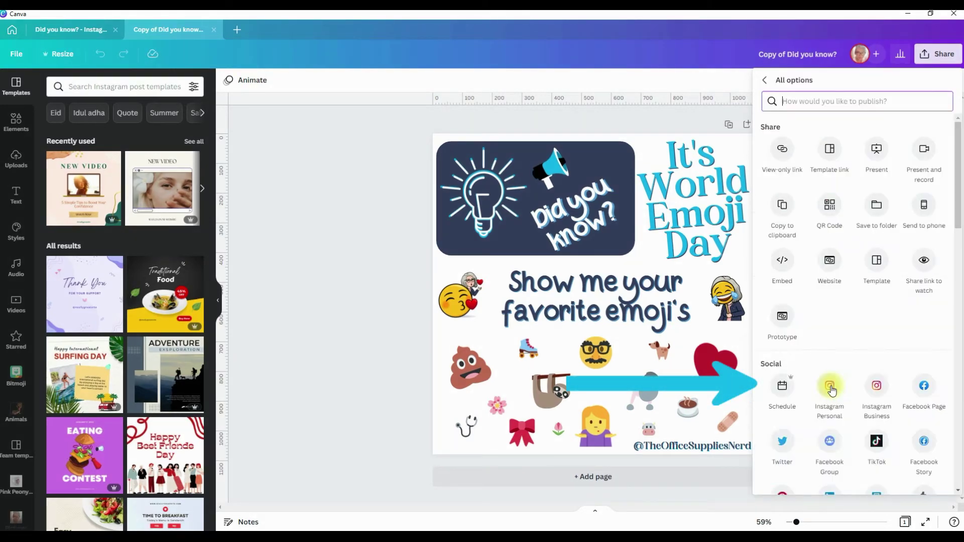
{"action": "left_click", "coordinate": [782, 391]}
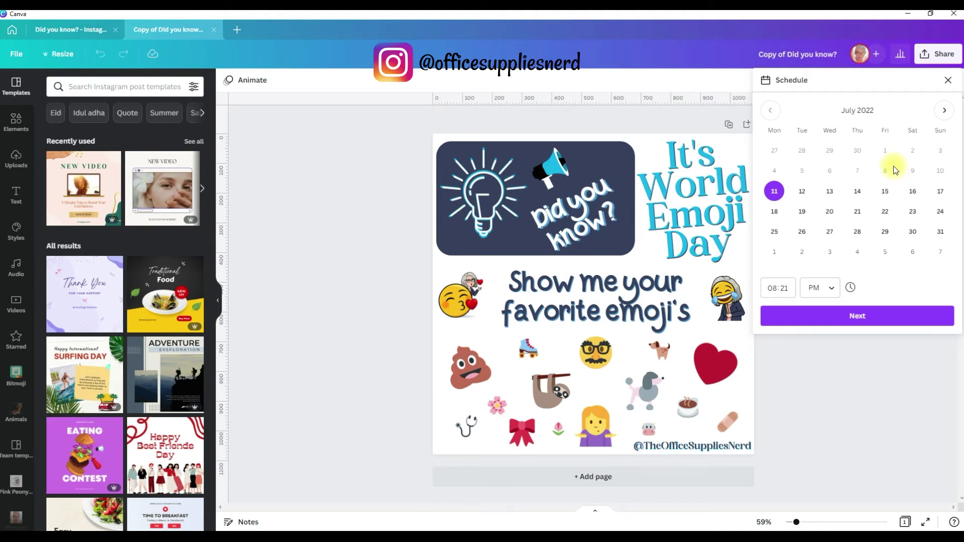
Schedule the design to Instagram for Sunday, July 17 at 09:00 AM with a caption.
{"action": "left_click", "coordinate": [941, 191]}
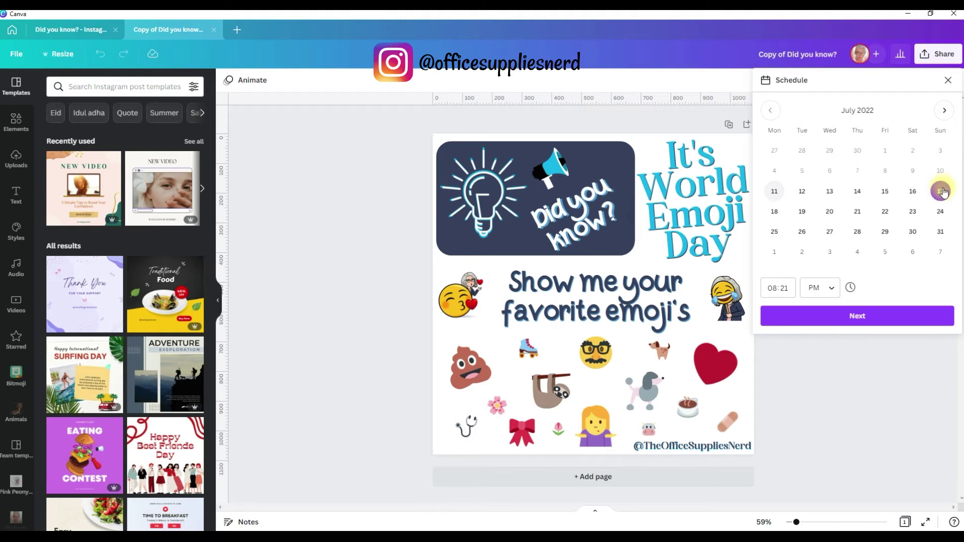
{"action": "left_click", "coordinate": [776, 296]}
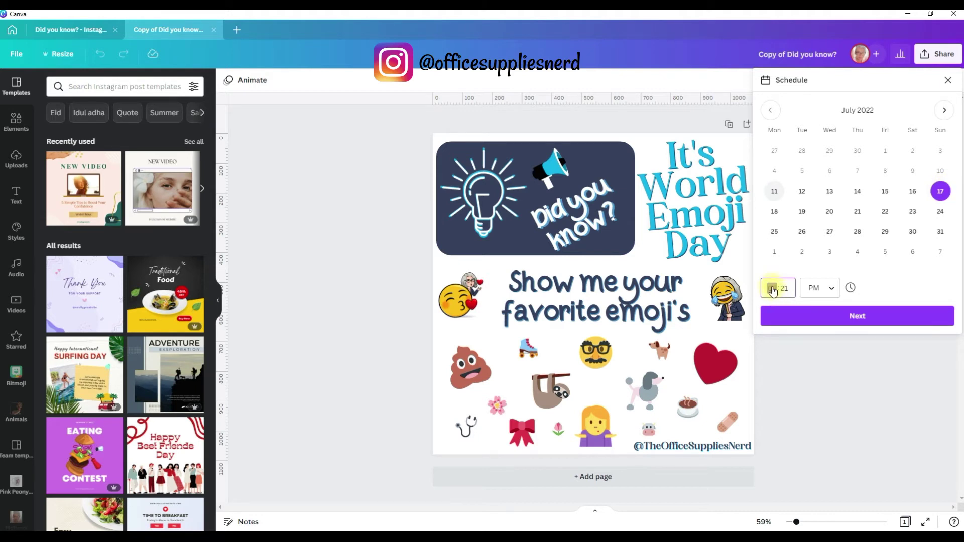
{"action": "type", "text": "9:00"}
{"action": "left_click", "coordinate": [830, 288]}
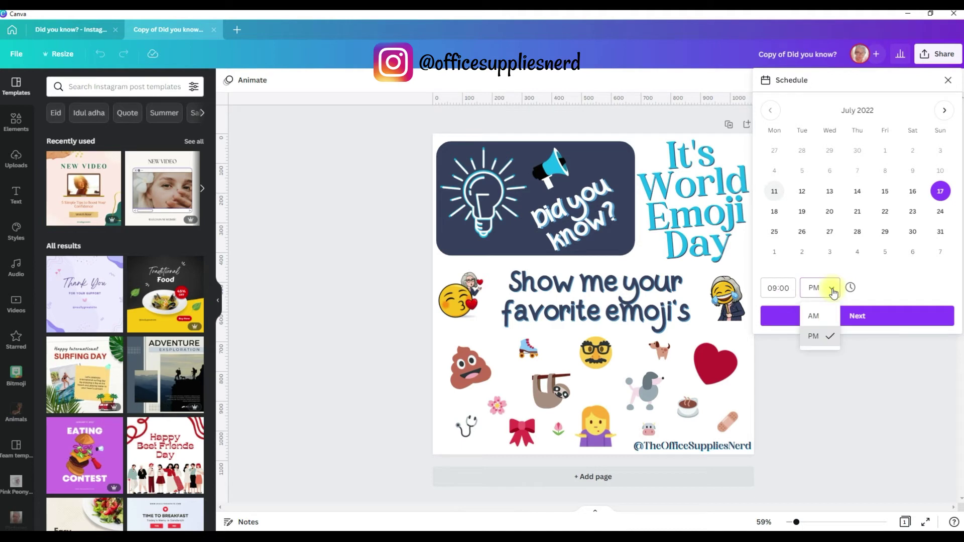
{"action": "left_click", "coordinate": [823, 315]}
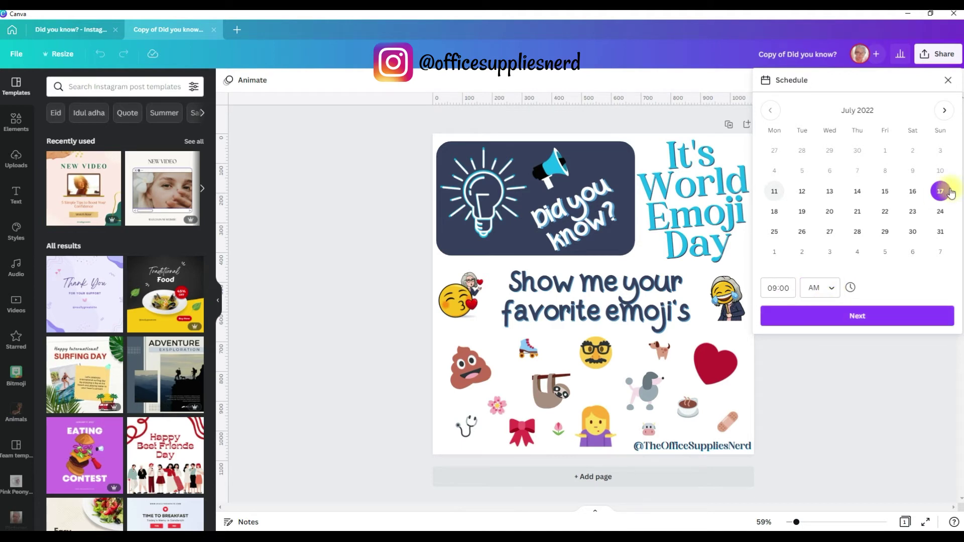
{"action": "left_click", "coordinate": [846, 315]}
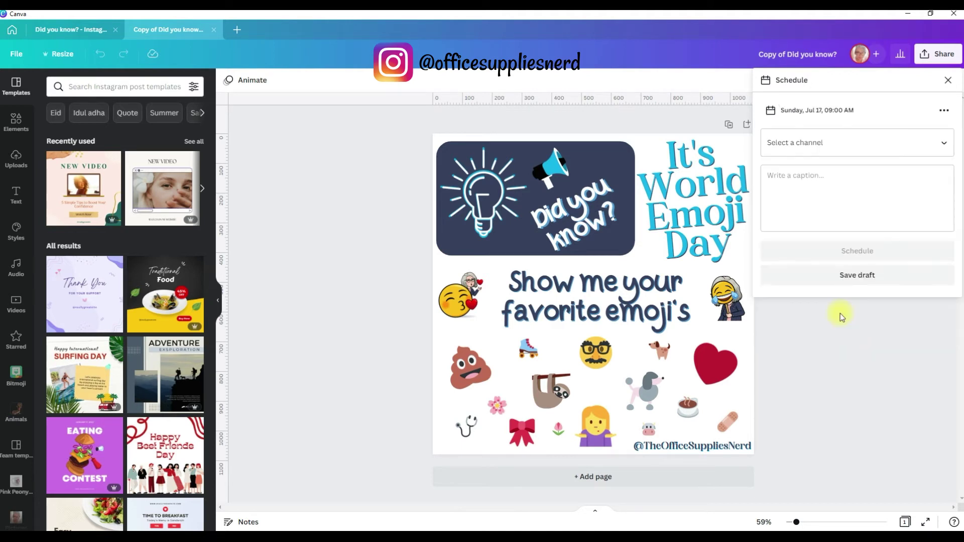
{"action": "left_click", "coordinate": [847, 146]}
{"action": "left_click", "coordinate": [818, 184]}
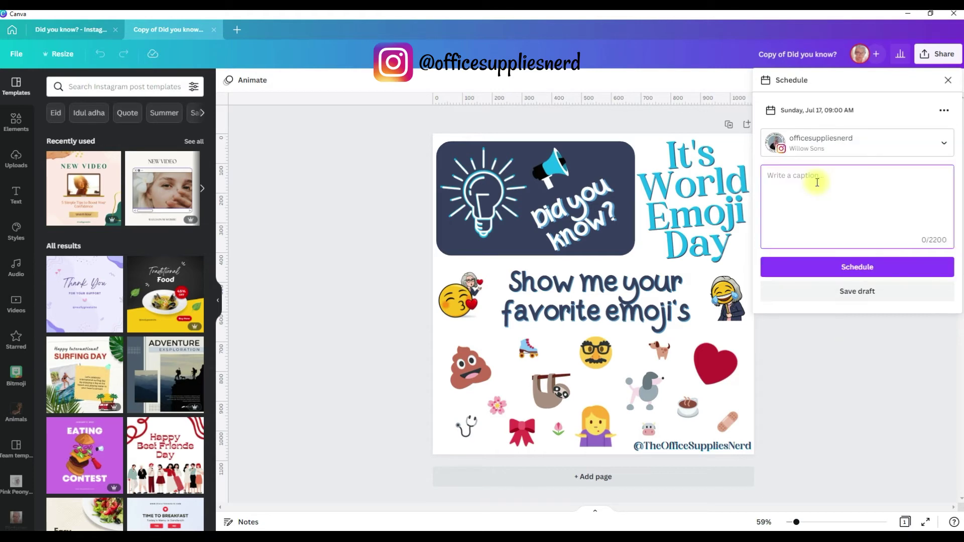
{"action": "type", "text": "Wo"}
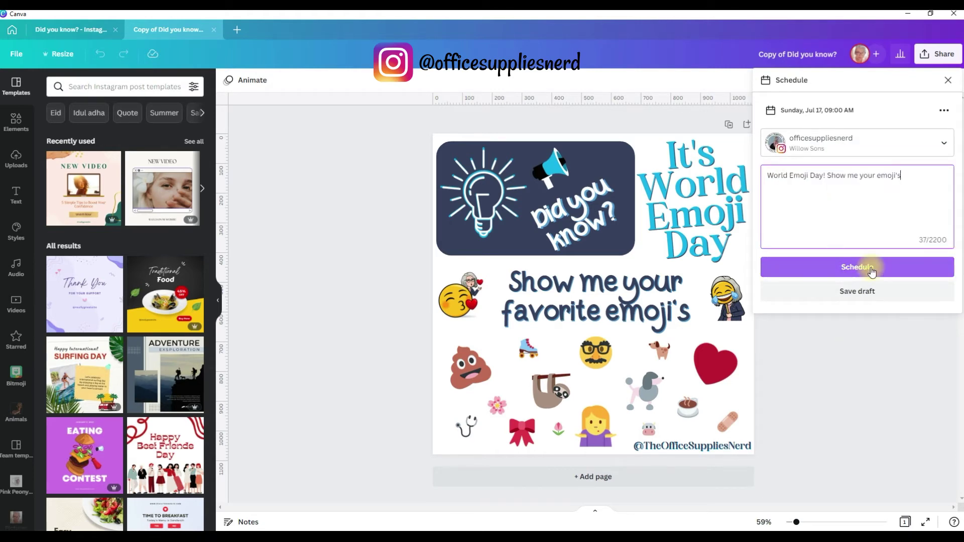
{"action": "left_click", "coordinate": [871, 267]}
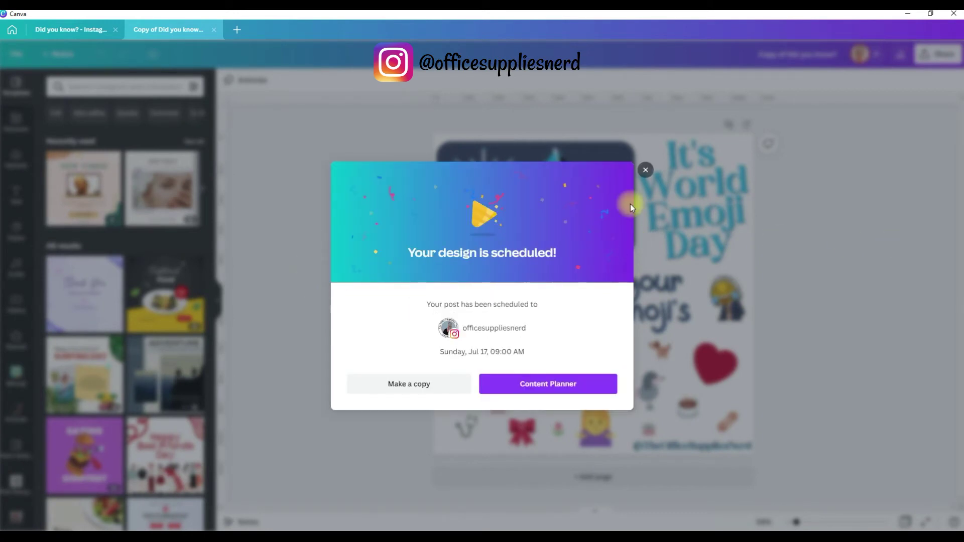
{"action": "left_click", "coordinate": [547, 385]}
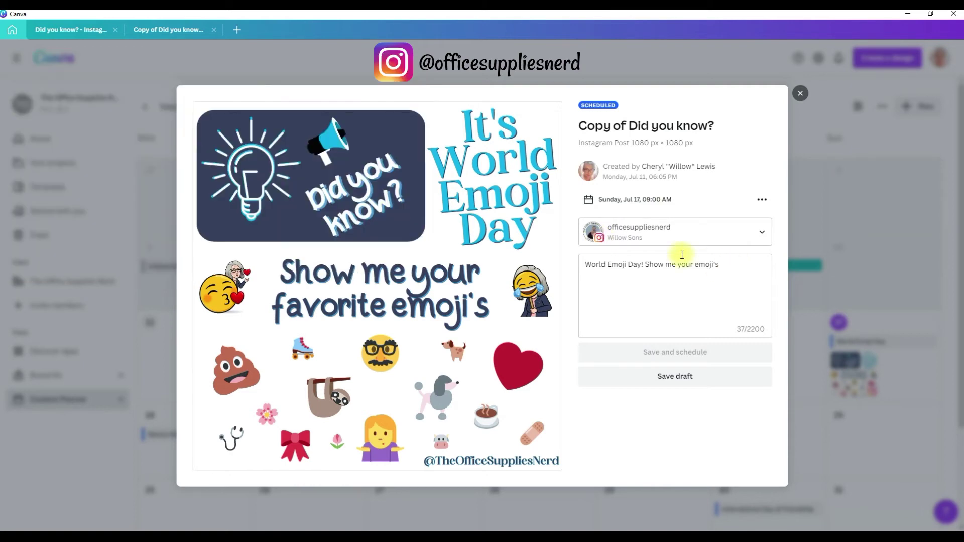
{"action": "left_click", "coordinate": [800, 94]}
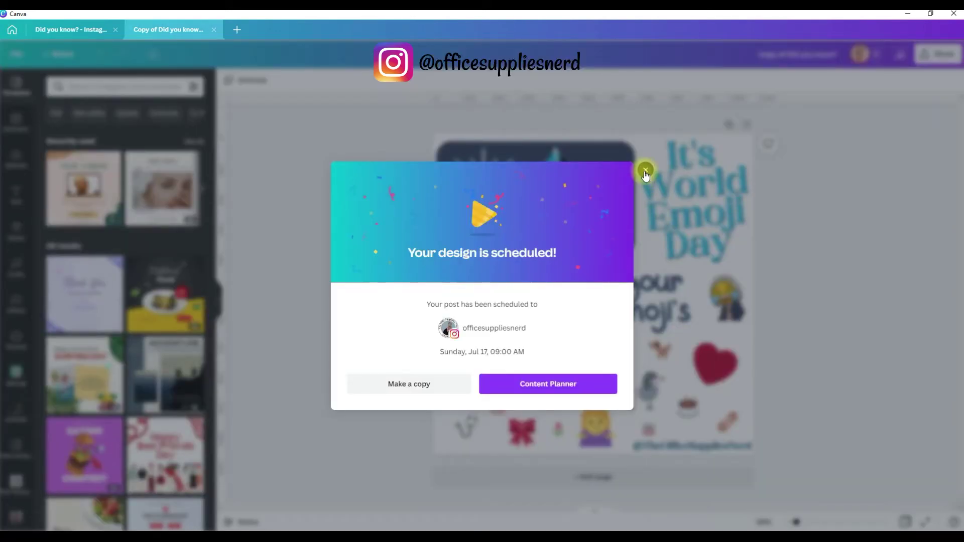
Make a copy of the World Emoji Day design and start scheduling the copy.
{"action": "left_click", "coordinate": [399, 385]}
{"action": "key", "text": "ctrl+shift+Tab"}
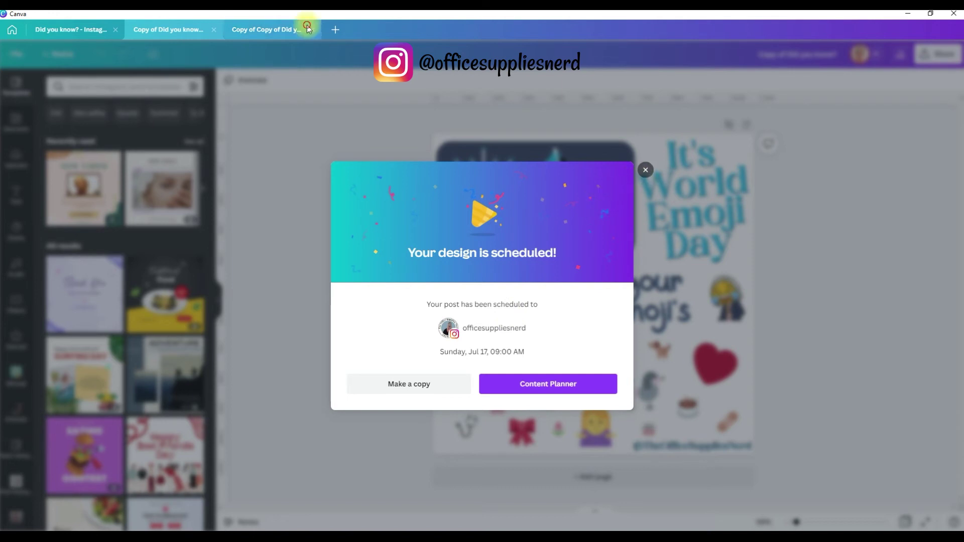
{"action": "left_click", "coordinate": [270, 46]}
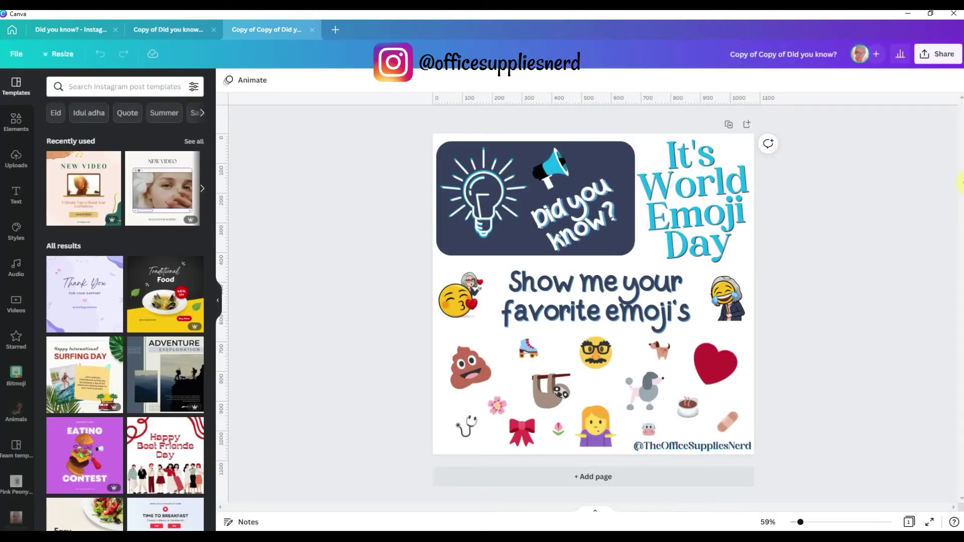
{"action": "left_click", "coordinate": [937, 54]}
{"action": "left_click", "coordinate": [784, 232]}
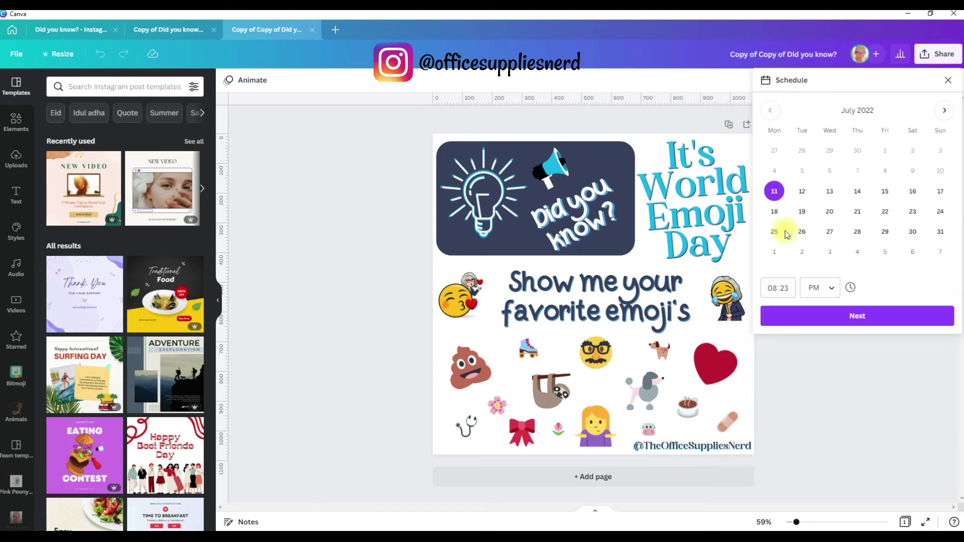
Schedule the copy to Twitter for Sunday, July 17 at 09:05 AM, captioned 'World Emoji Day!'.
{"action": "left_click", "coordinate": [941, 192]}
{"action": "left_click", "coordinate": [777, 287]}
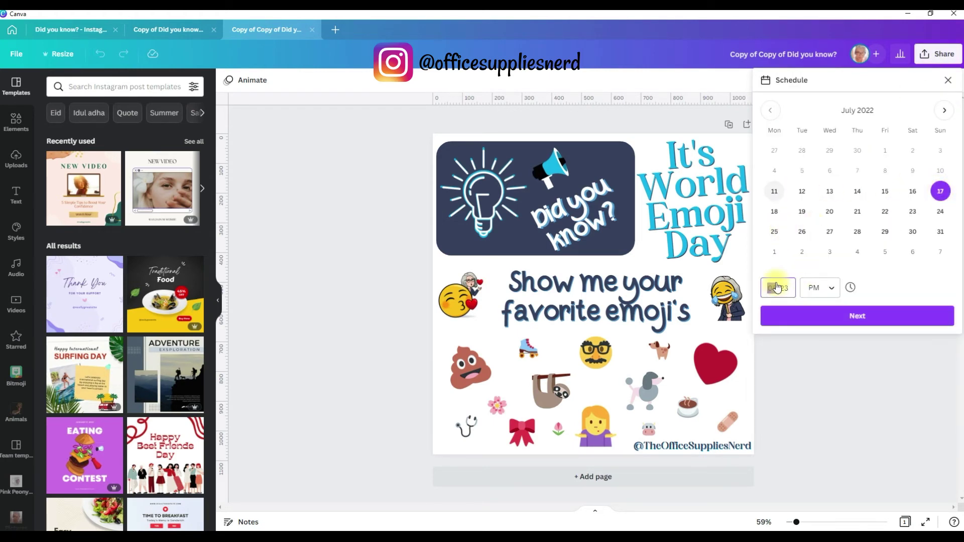
{"action": "type", "text": "9"}
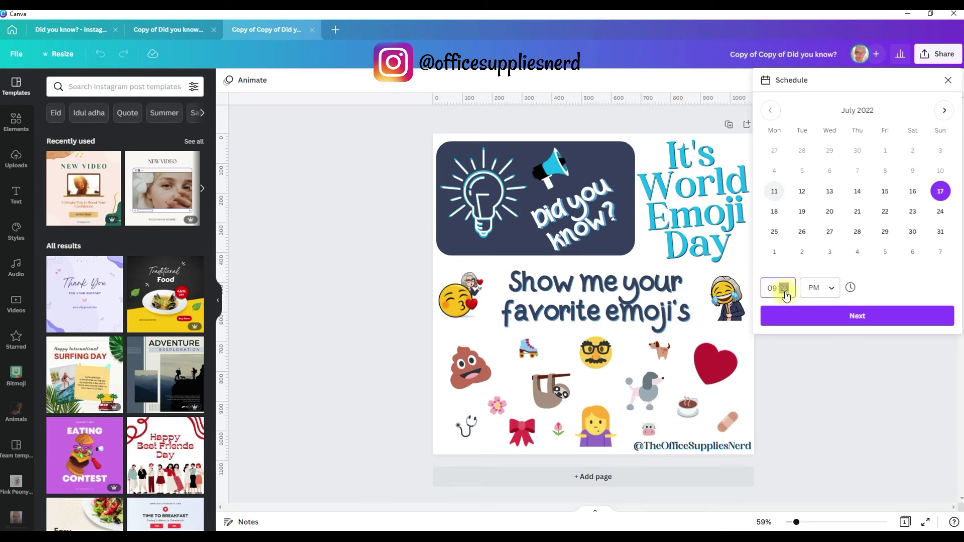
{"action": "left_click", "coordinate": [826, 288]}
{"action": "left_click", "coordinate": [853, 314]}
{"action": "left_click", "coordinate": [855, 317]}
{"action": "left_click", "coordinate": [942, 143]}
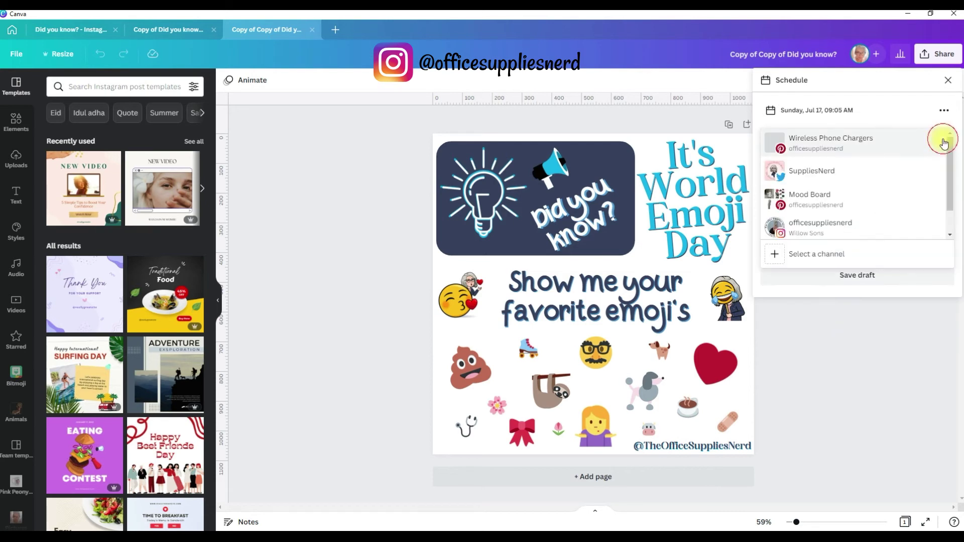
{"action": "left_click", "coordinate": [869, 173]}
{"action": "left_click", "coordinate": [817, 183]}
{"action": "type", "text": "World Emoji Day!"}
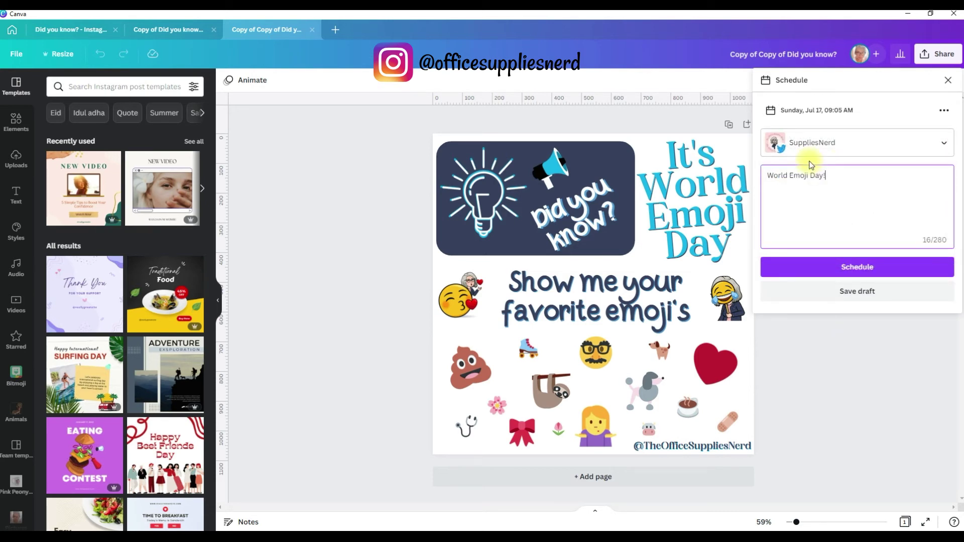
{"action": "left_click", "coordinate": [862, 269]}
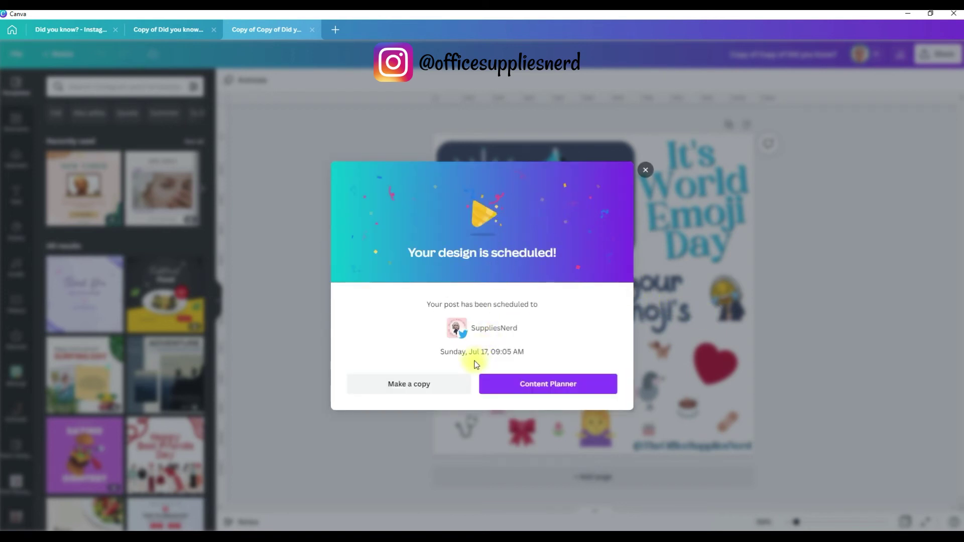
View the July calendar showing July 17 posts: Instagram at 09:00 AM, Twitter at 09:05 AM.
{"action": "left_click", "coordinate": [541, 386]}
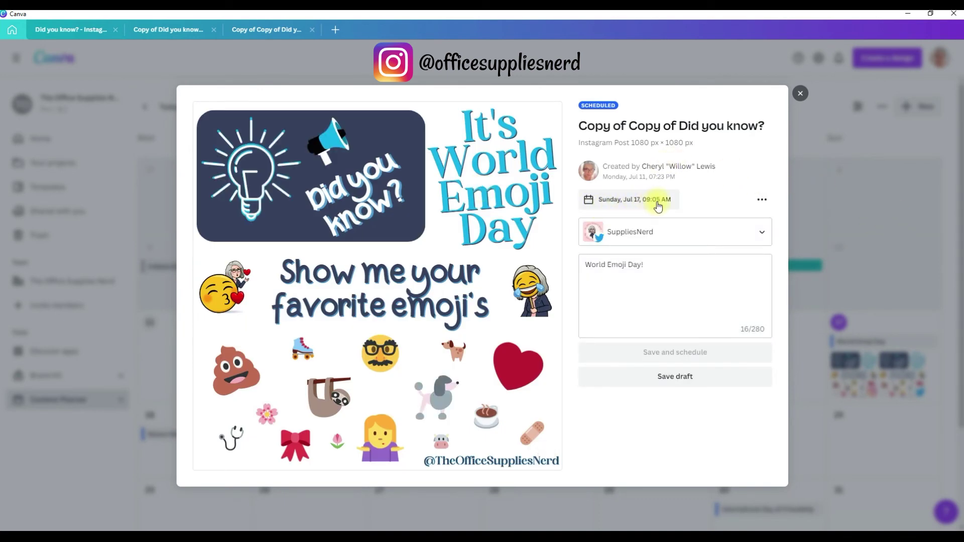
{"action": "left_click", "coordinate": [800, 93]}
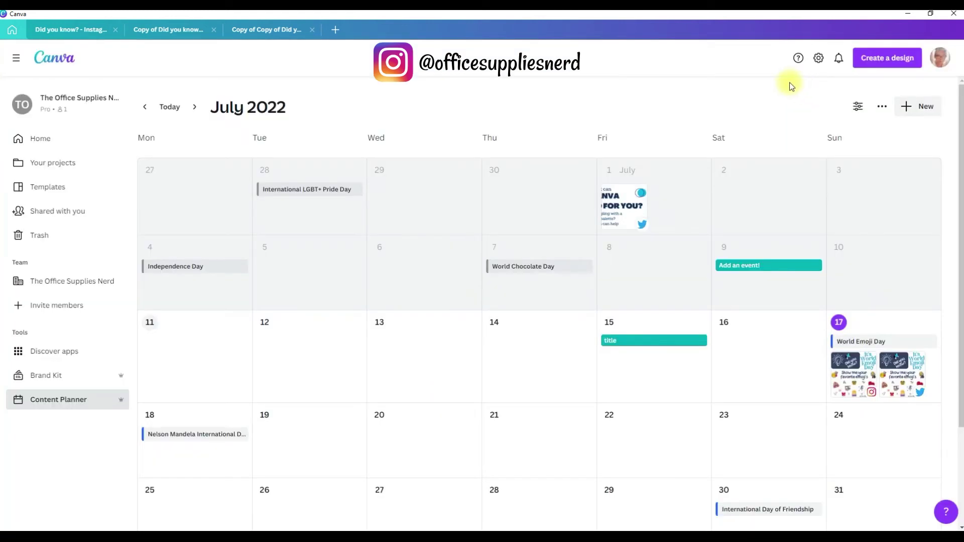
{"action": "mouse_move", "coordinate": [901, 401]}
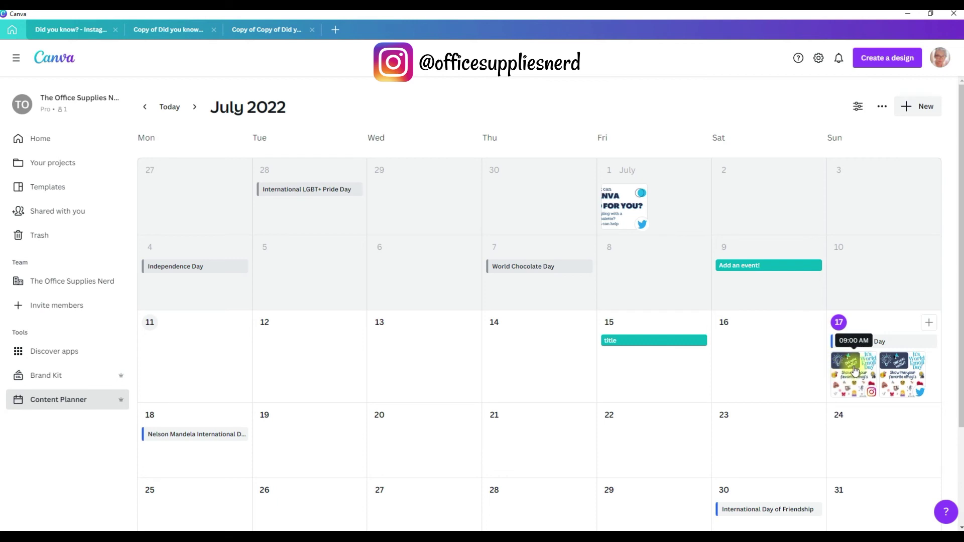
{"action": "left_click", "coordinate": [874, 360]}
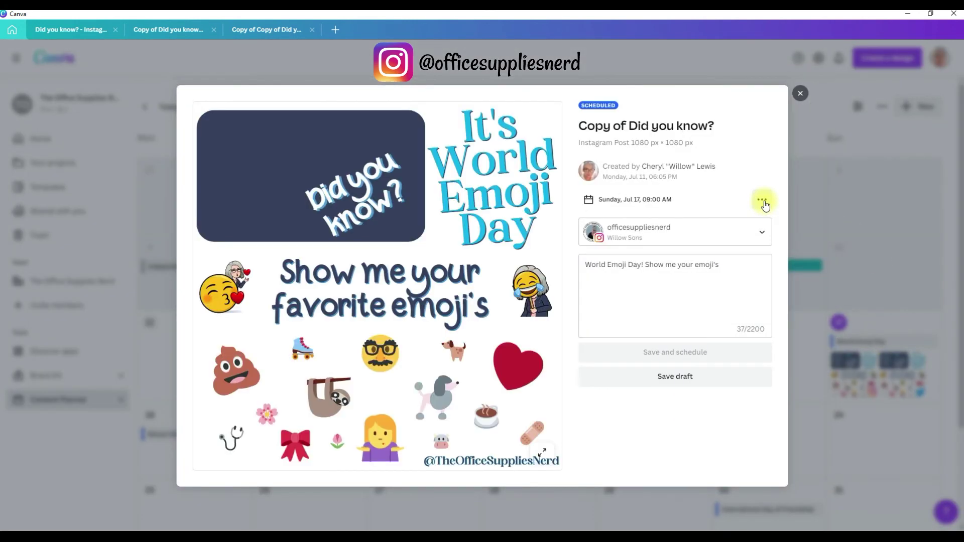
{"action": "left_click", "coordinate": [762, 201]}
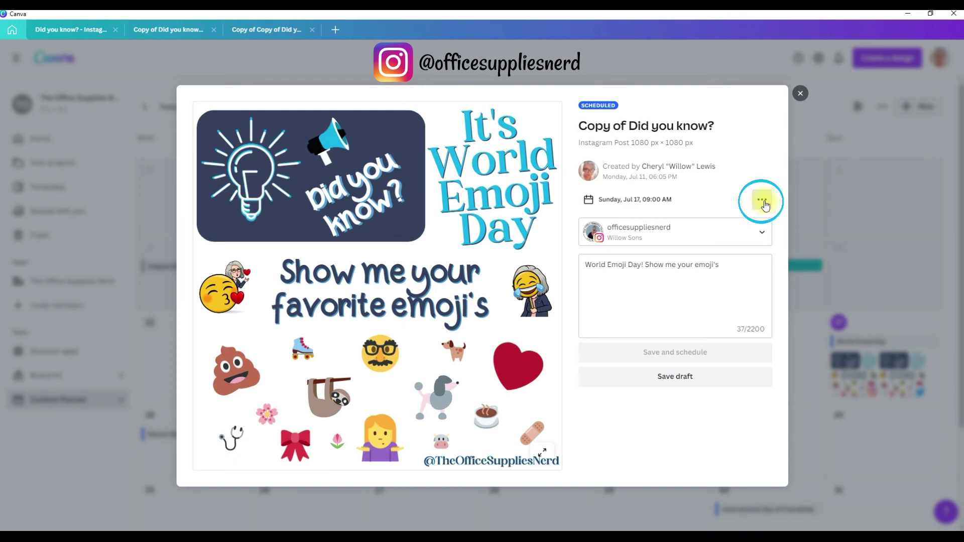
{"action": "left_click", "coordinate": [762, 201]}
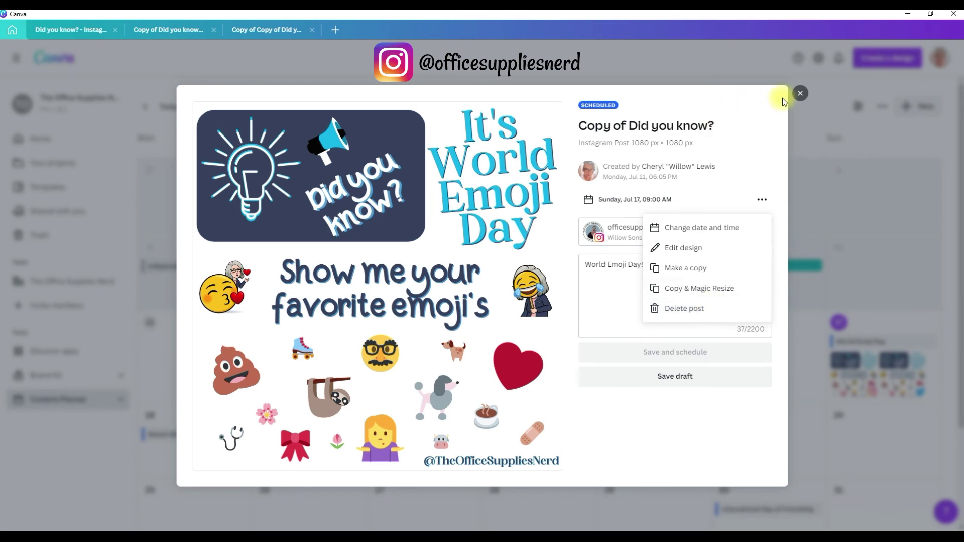
{"action": "left_click", "coordinate": [800, 94]}
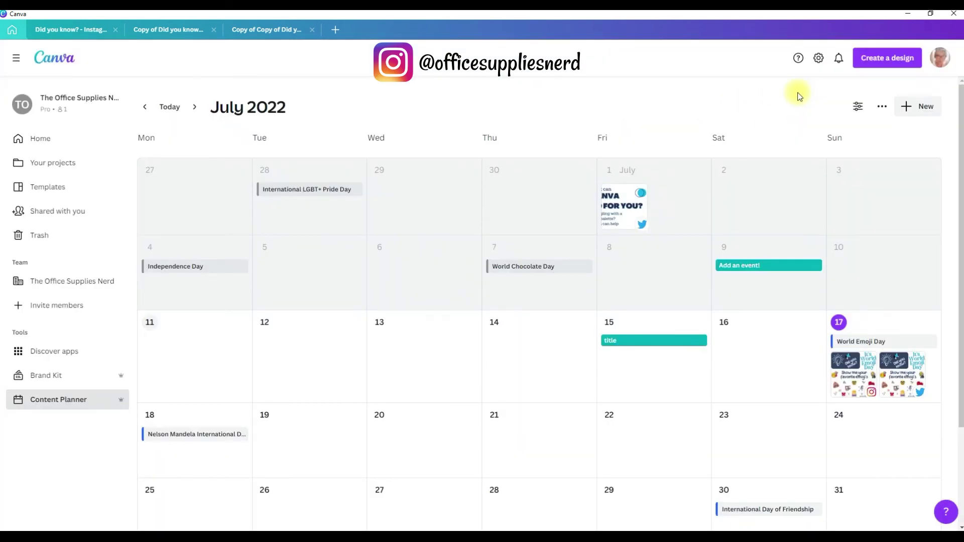